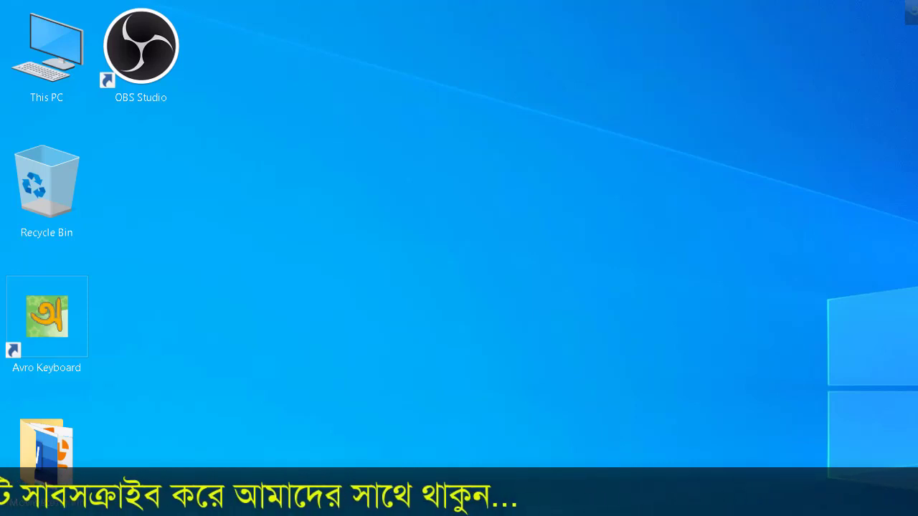
right_click(484, 200)
click(557, 281)
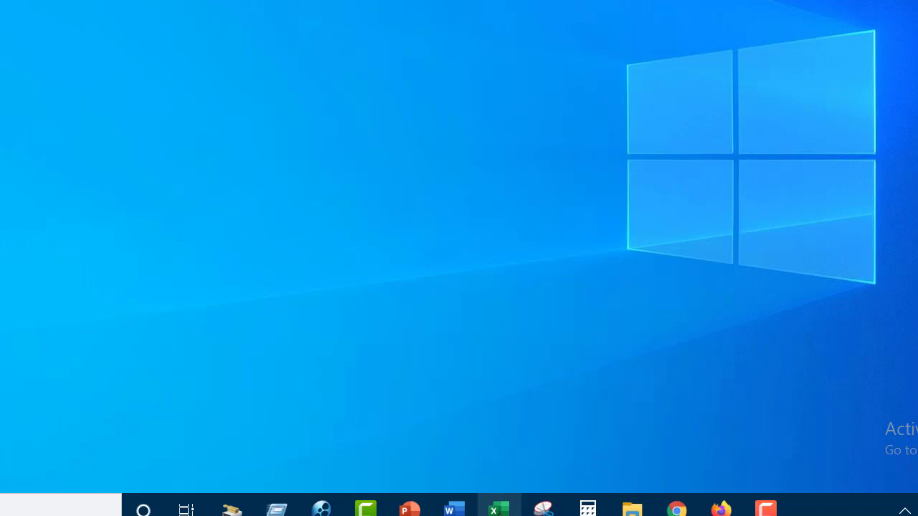
click(498, 508)
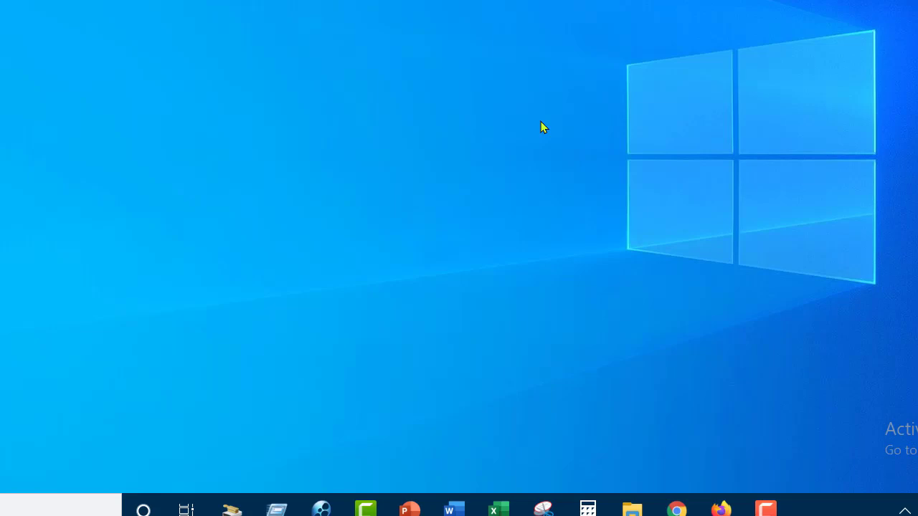
right_click(671, 3)
click(709, 53)
right_click(276, 2)
click(825, 182)
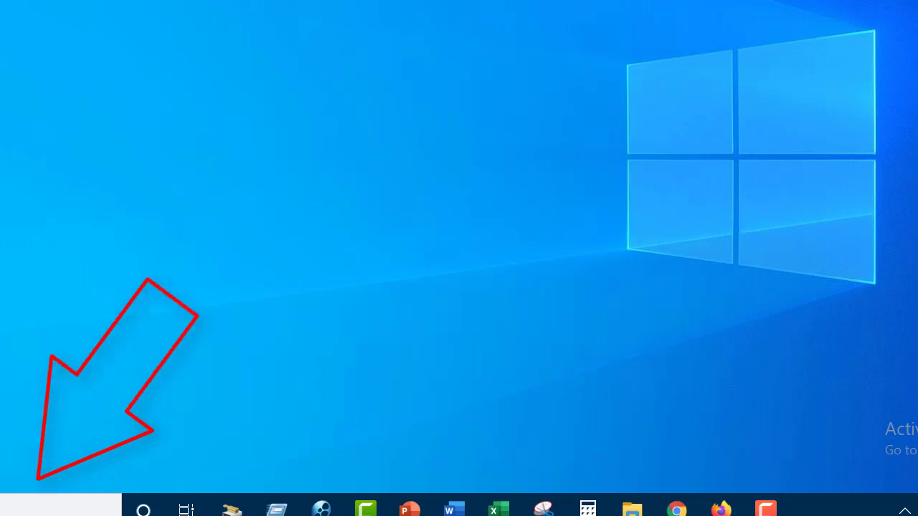
- Browse the full list of installed apps in the Start menu, through to the W–Y entries and back to the beginning
key(super)
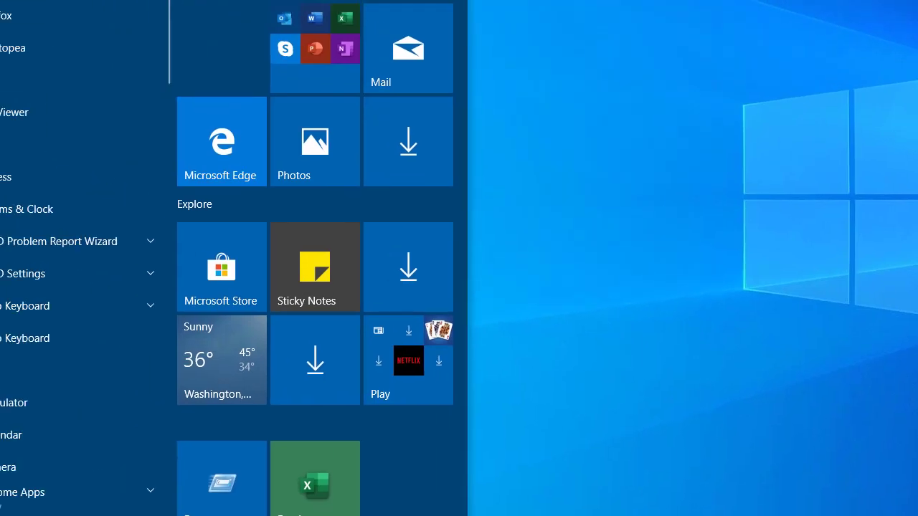
scroll(182, 247, down, 8)
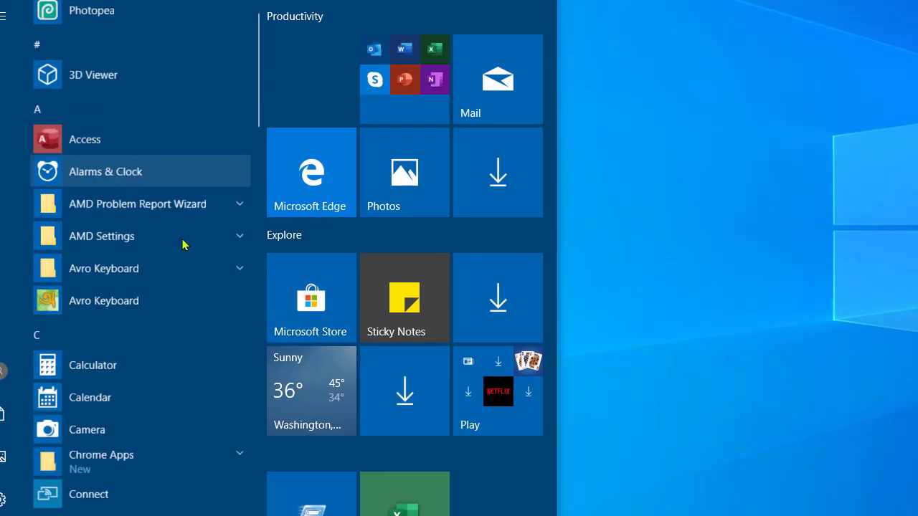
scroll(183, 248, down, 3)
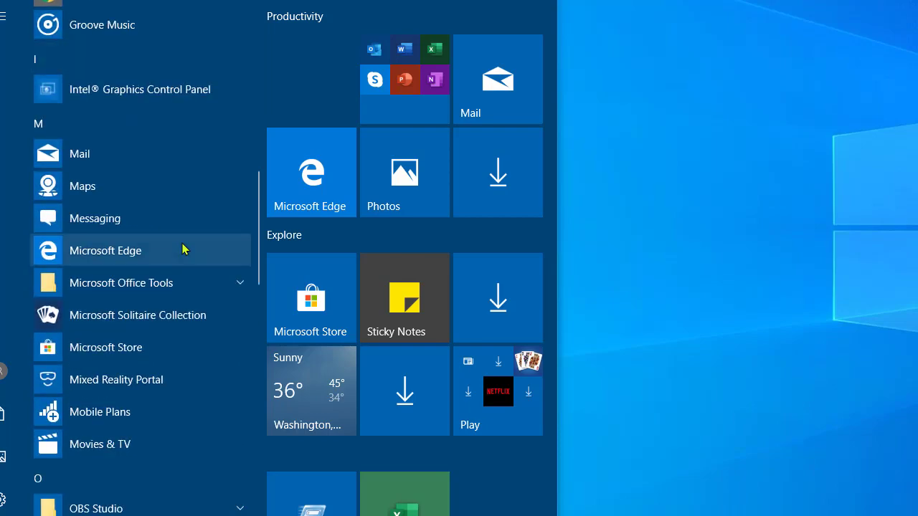
scroll(182, 249, down, 2)
scroll(181, 251, down, 10)
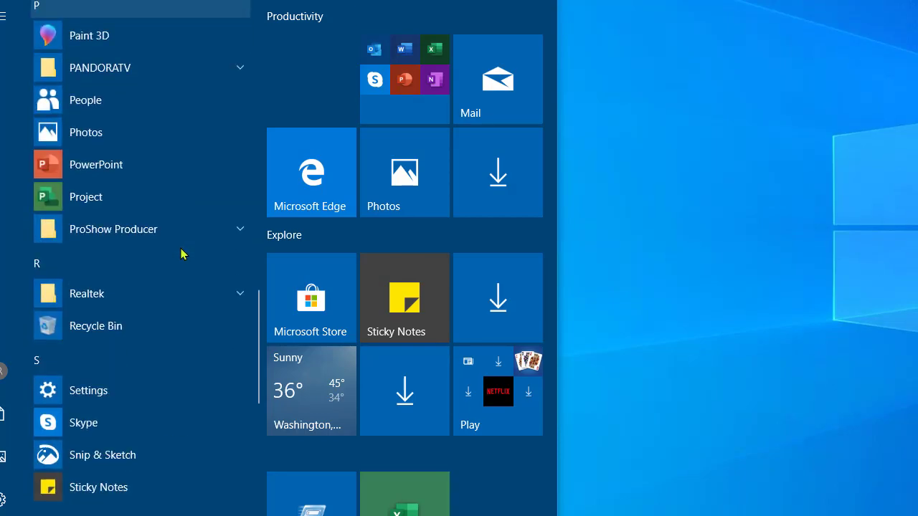
scroll(181, 256, down, 5)
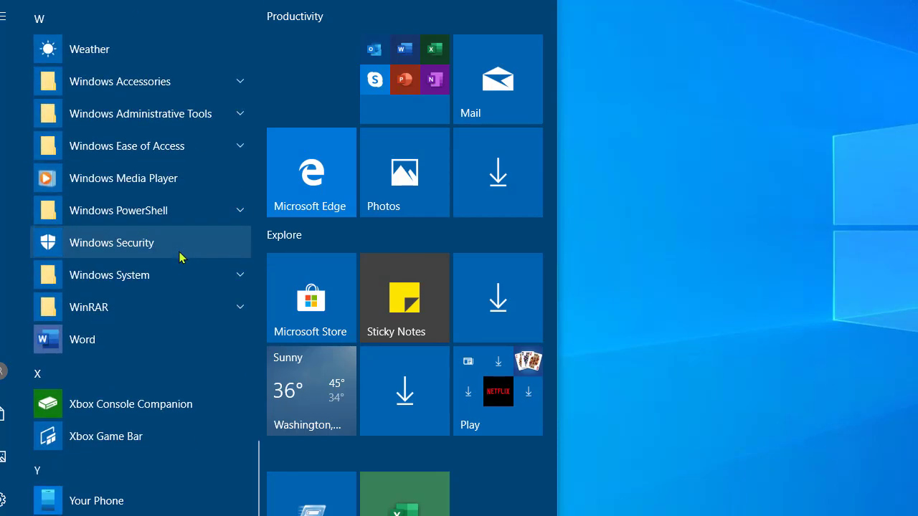
scroll(180, 297, up, 12)
scroll(180, 301, up, 15)
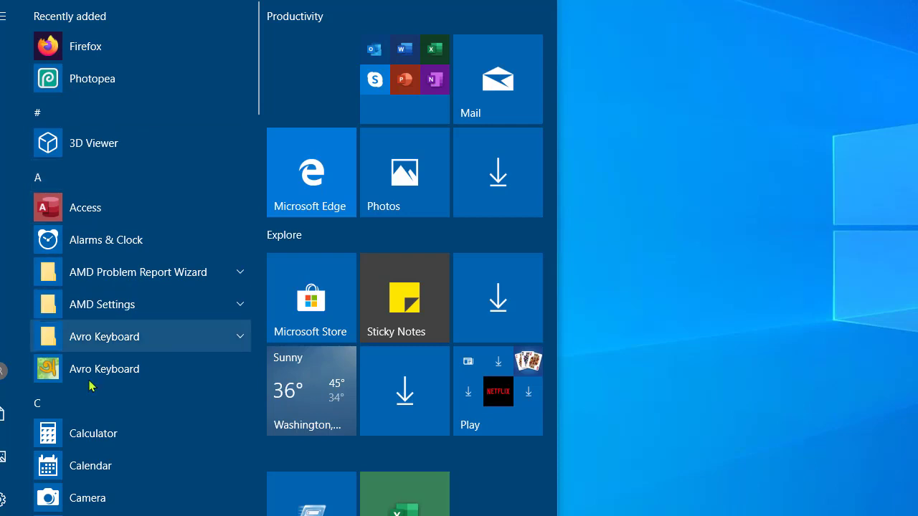
- Open the file location of the Excel entry from the Start menu's app list
scroll(164, 441, down, 5)
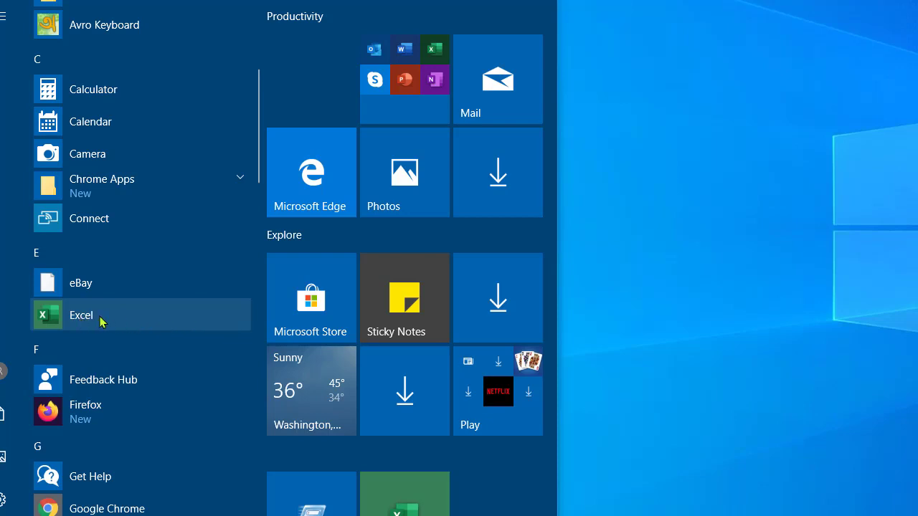
right_click(101, 322)
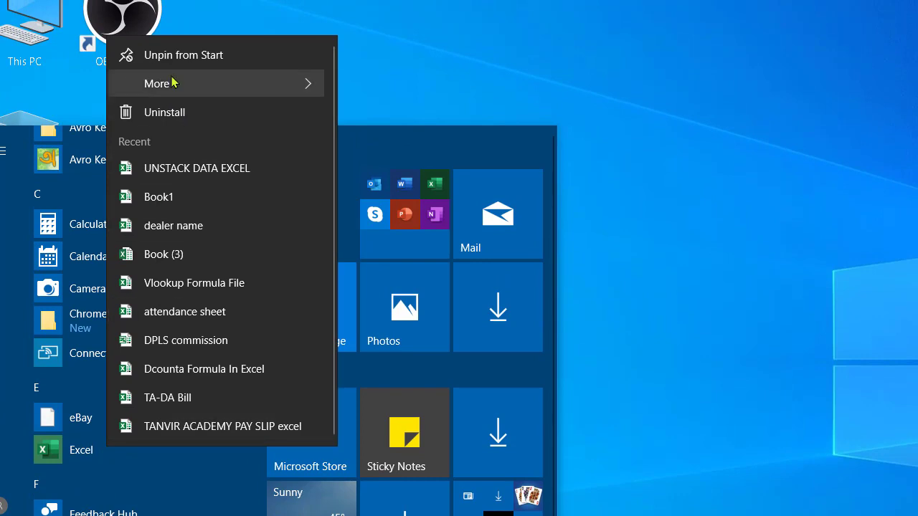
mouse_move(172, 83)
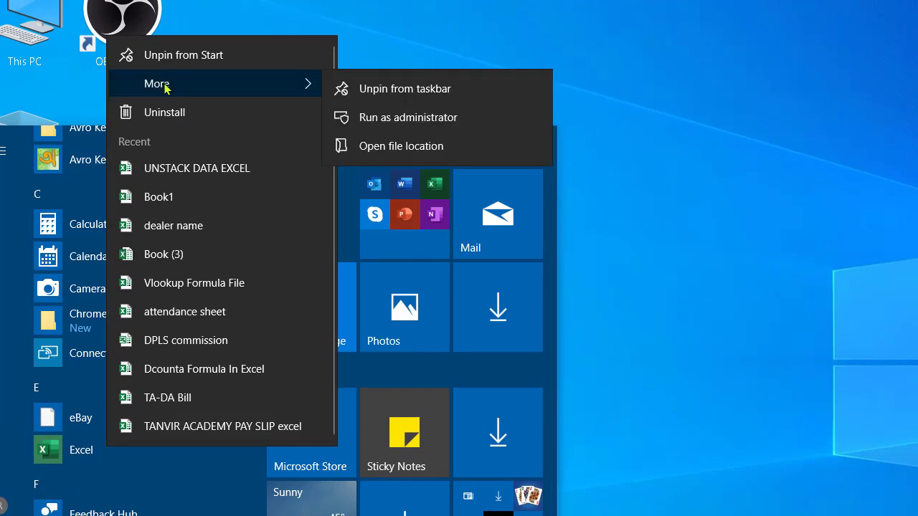
click(410, 147)
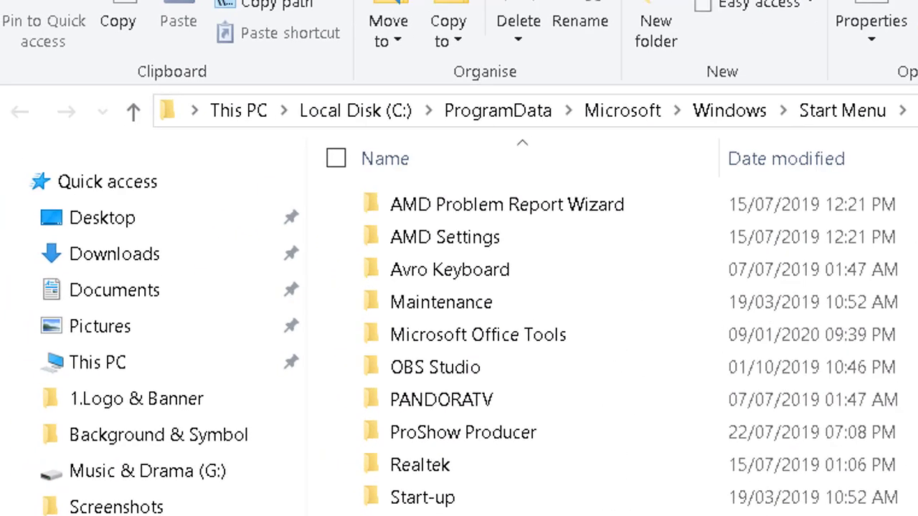
- Display the full path of the Programs folder as text and highlight it for inspection
click(502, 110)
click(661, 111)
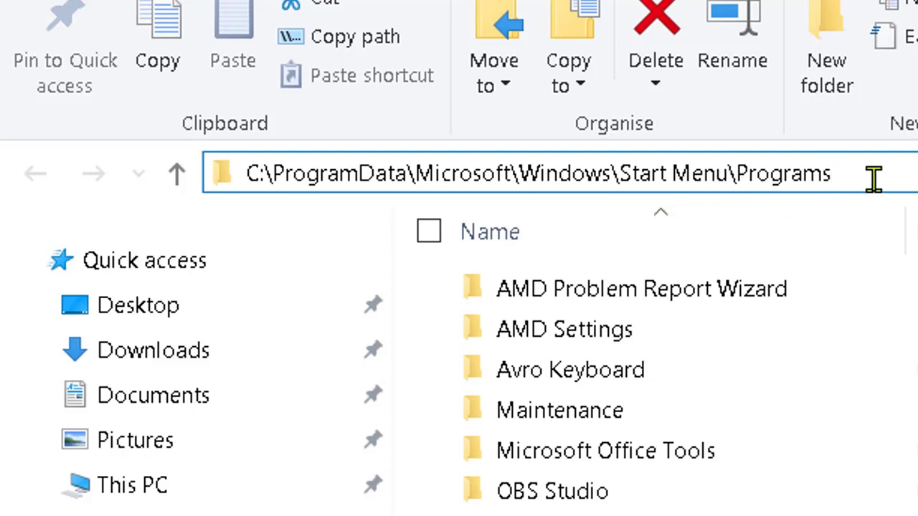
drag(889, 177, 166, 169)
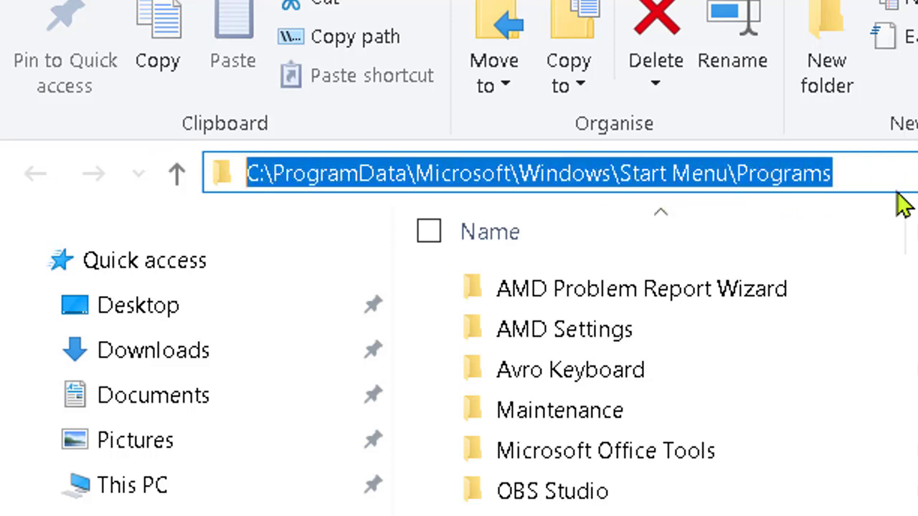
key(End)
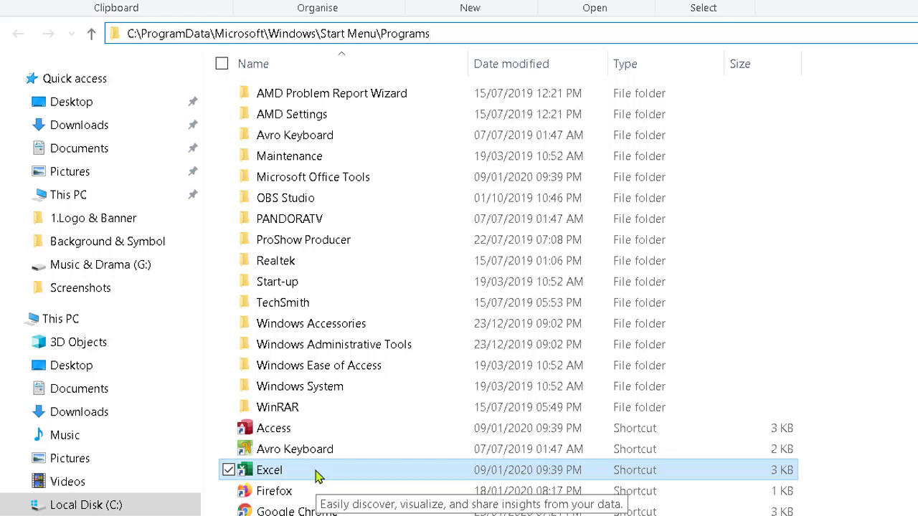
- Open the properties of the Excel shortcut in the Programs folder and move the dialog clear for viewing
right_click(319, 475)
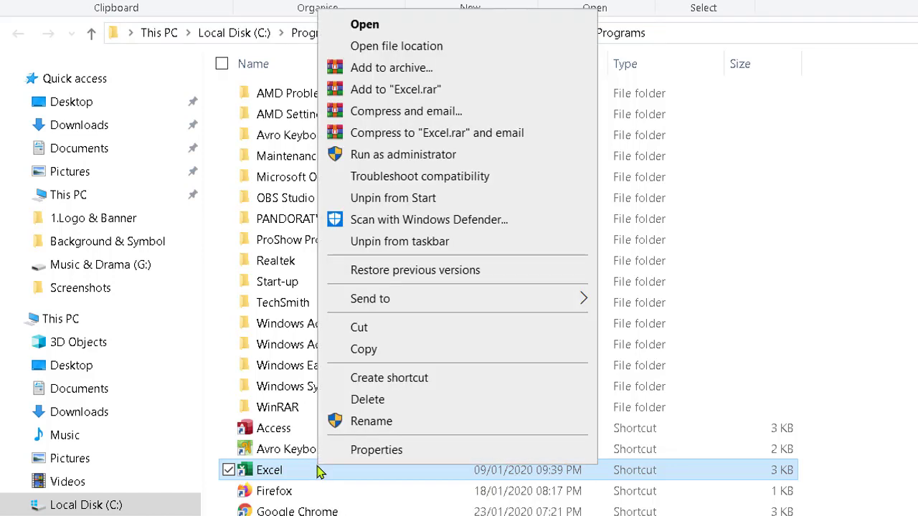
click(376, 449)
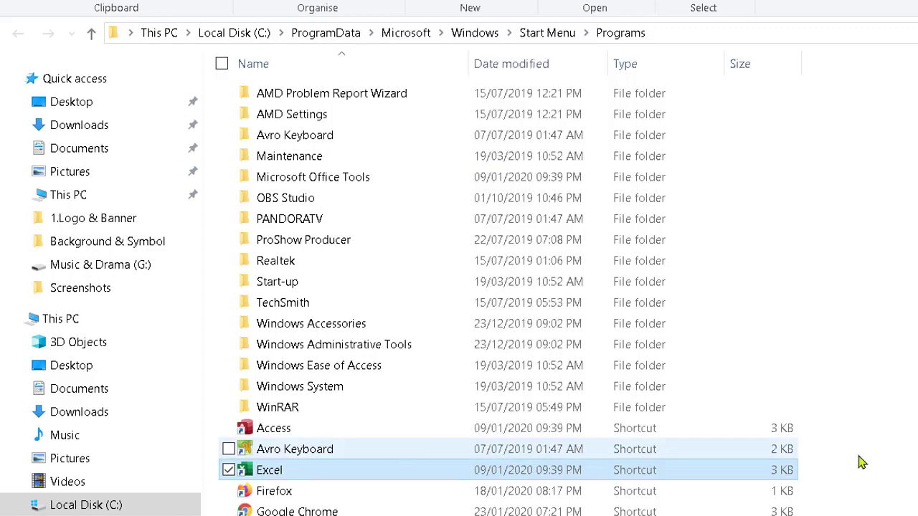
drag(574, 195, 591, 129)
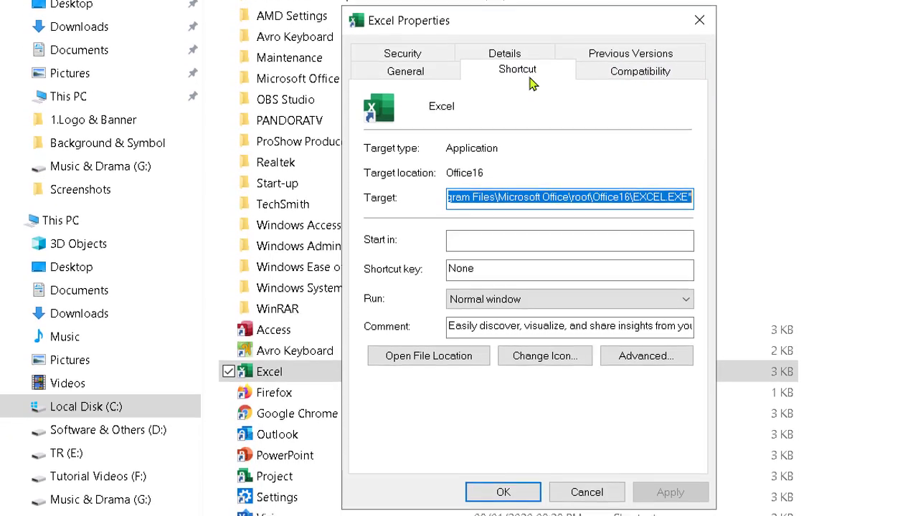
- Set the Excel shortcut's shortcut key to Ctrl + Alt + E, apply it with administrator permission and close the properties
click(491, 267)
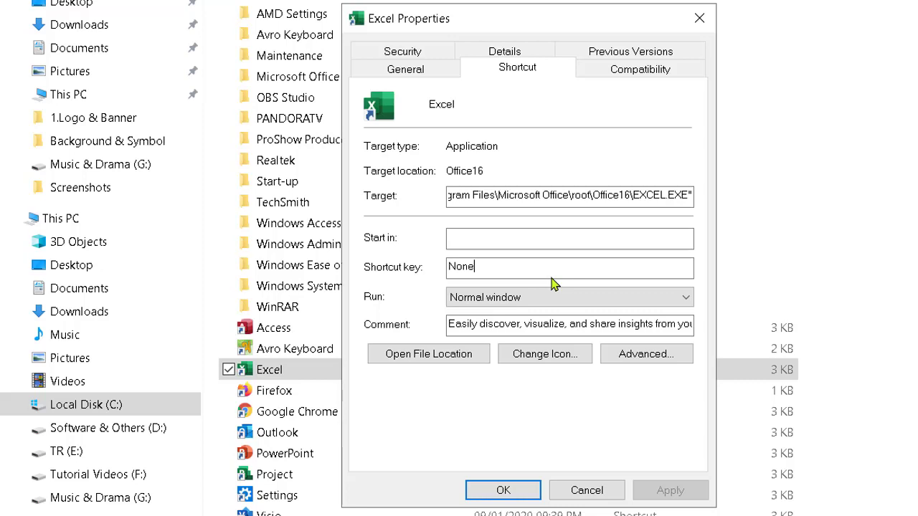
key(BackSpace)
key(ctrl+alt)
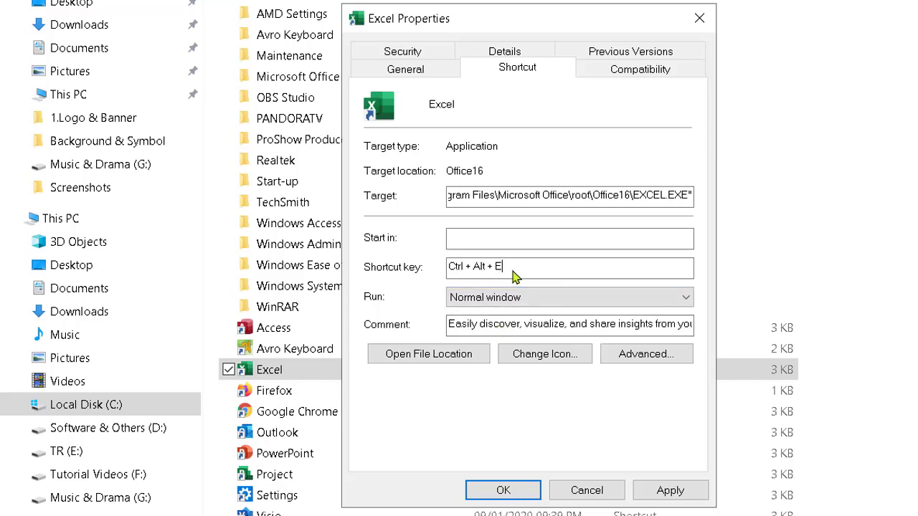
click(678, 495)
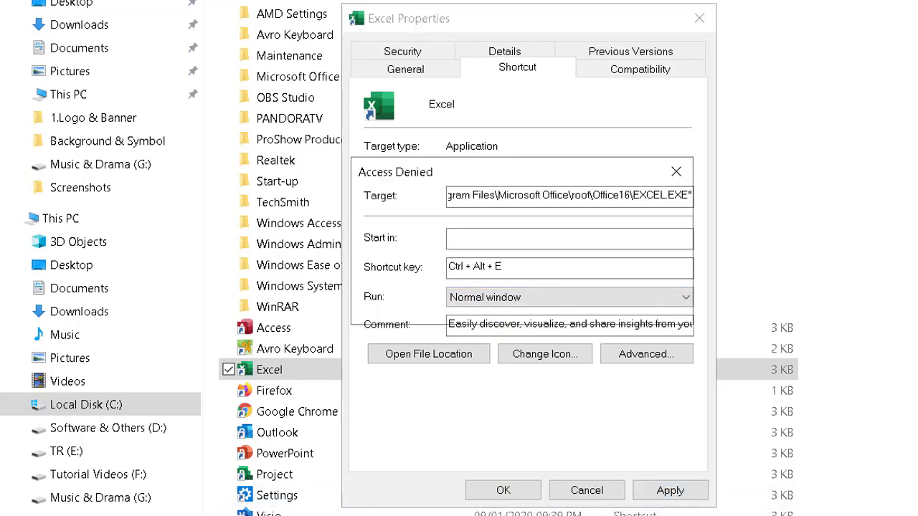
drag(537, 174, 570, 150)
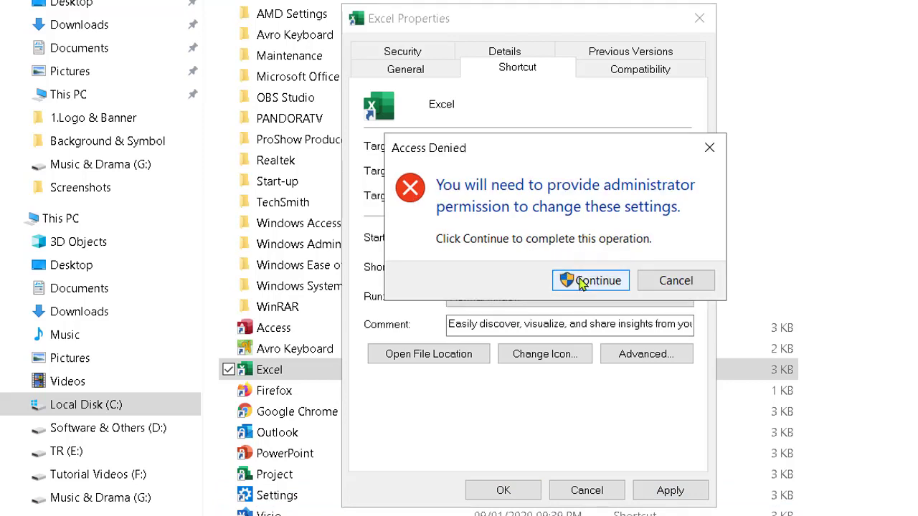
click(582, 280)
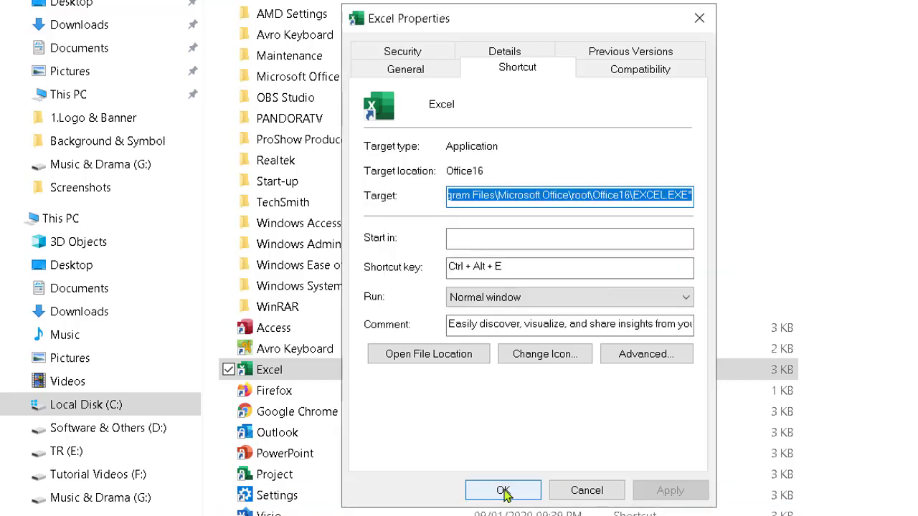
click(503, 491)
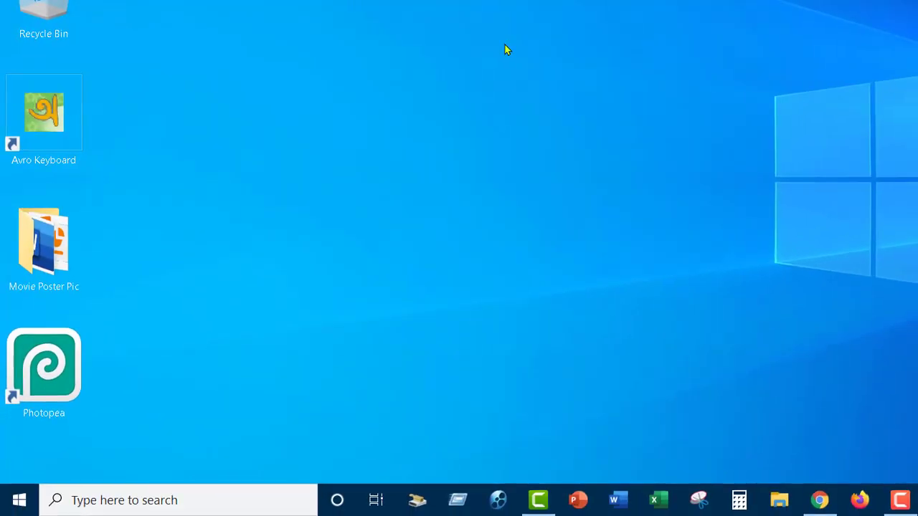
- Test the Ctrl + Alt + E shortcut key by launching Excel from the desktop, and close Excel
key(ctrl+alt+e)
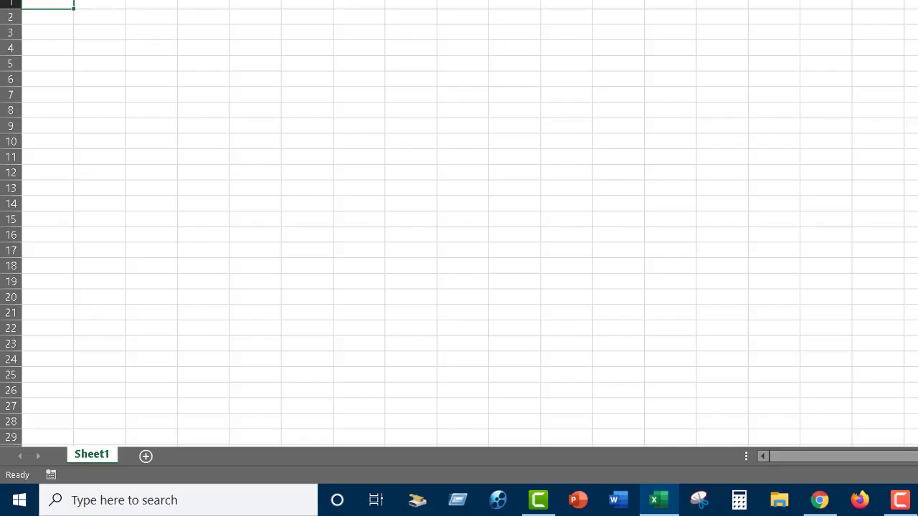
key(alt+F4)
right_click(574, 2)
click(609, 30)
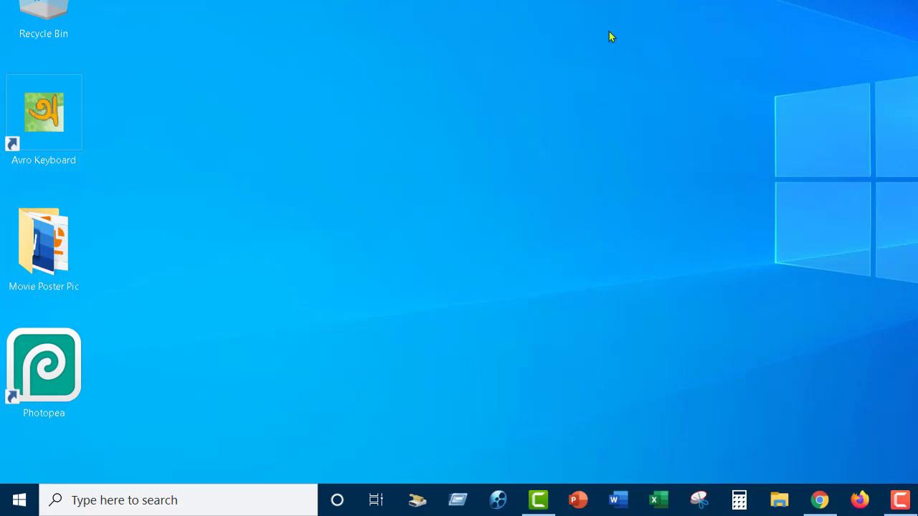
right_click(628, 2)
click(492, 26)
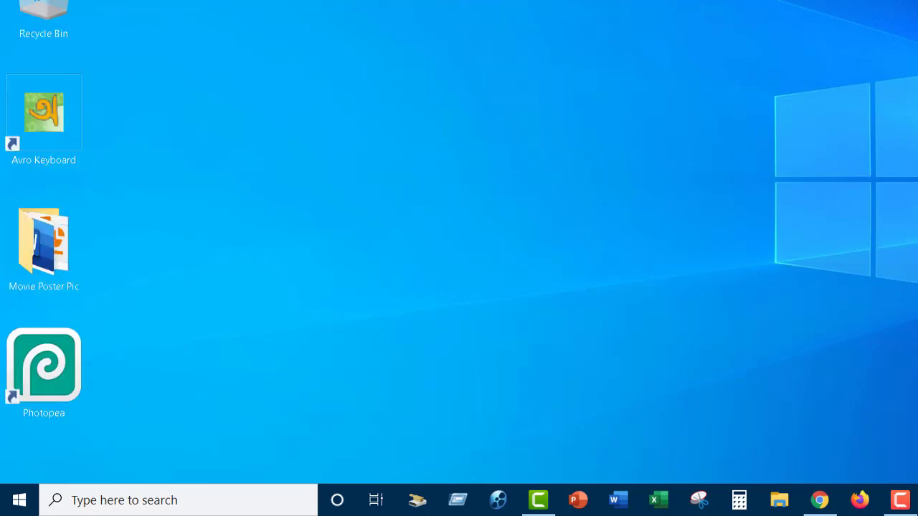
- Find Word in the alphabetical list of installed apps, view its additional options and return to the desktop
click(15, 506)
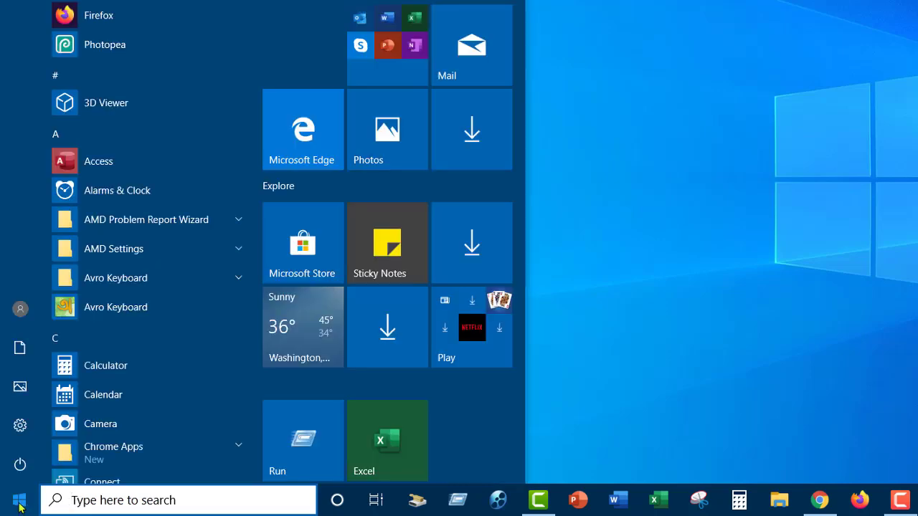
scroll(179, 216, down, 4)
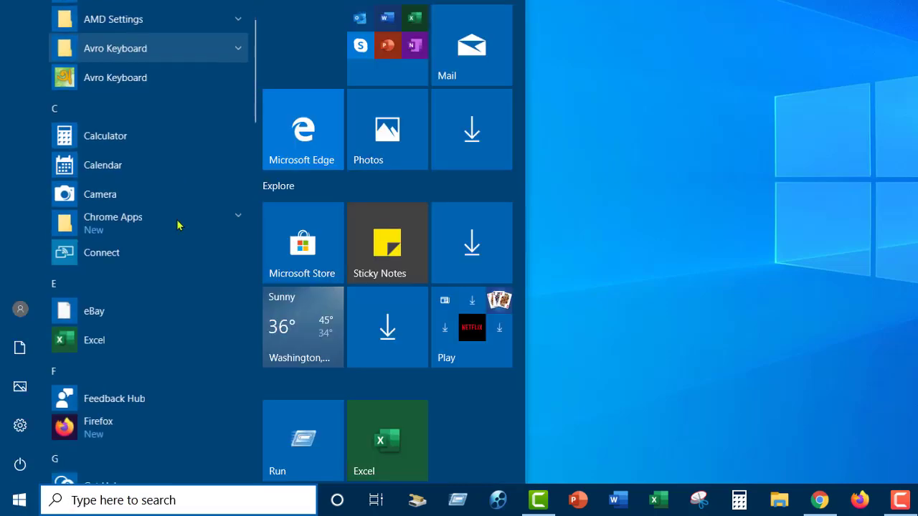
scroll(179, 228, down, 4)
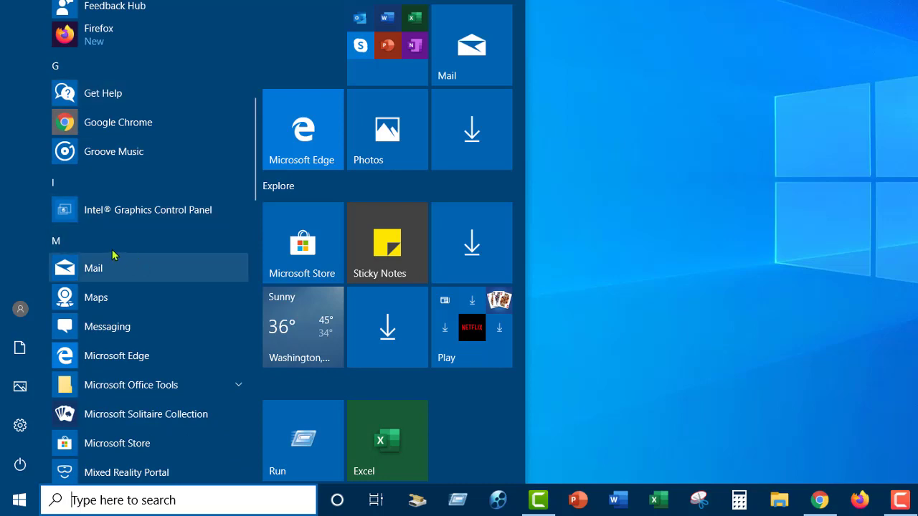
scroll(144, 317, down, 1)
scroll(144, 315, down, 7)
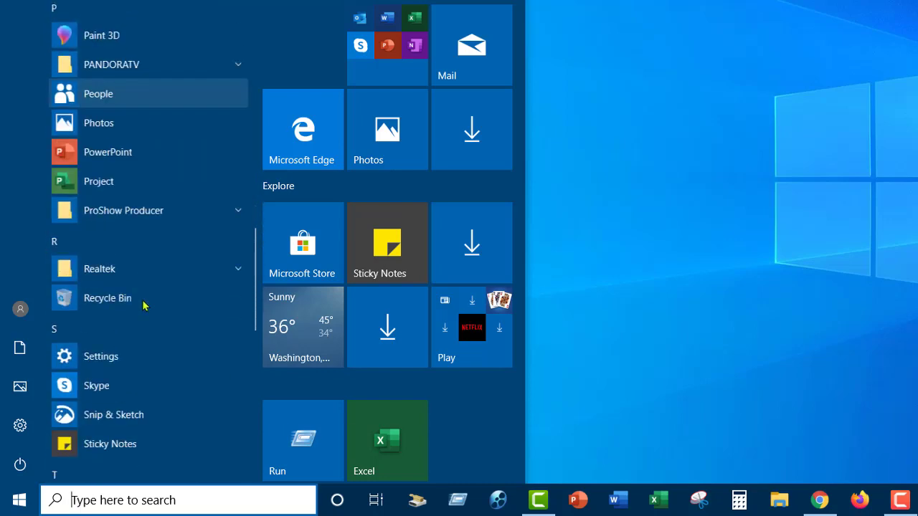
scroll(143, 305, down, 7)
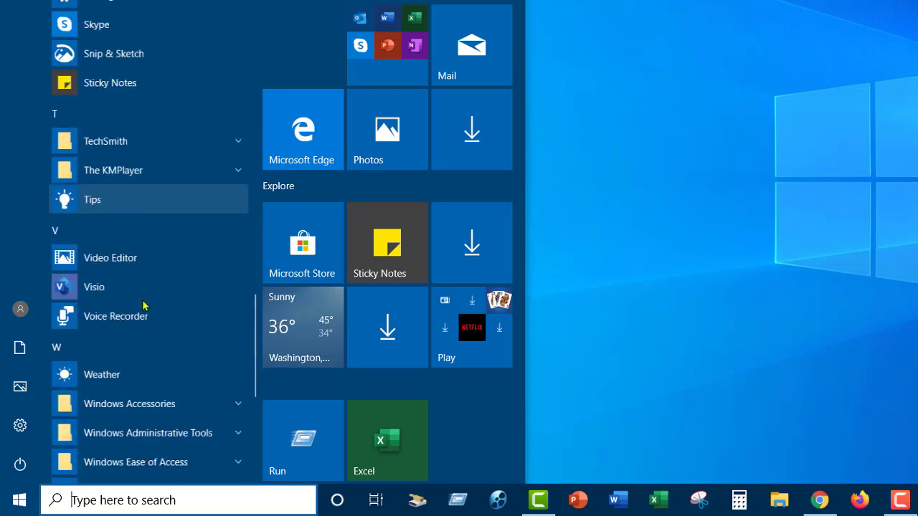
scroll(143, 303, up, 2)
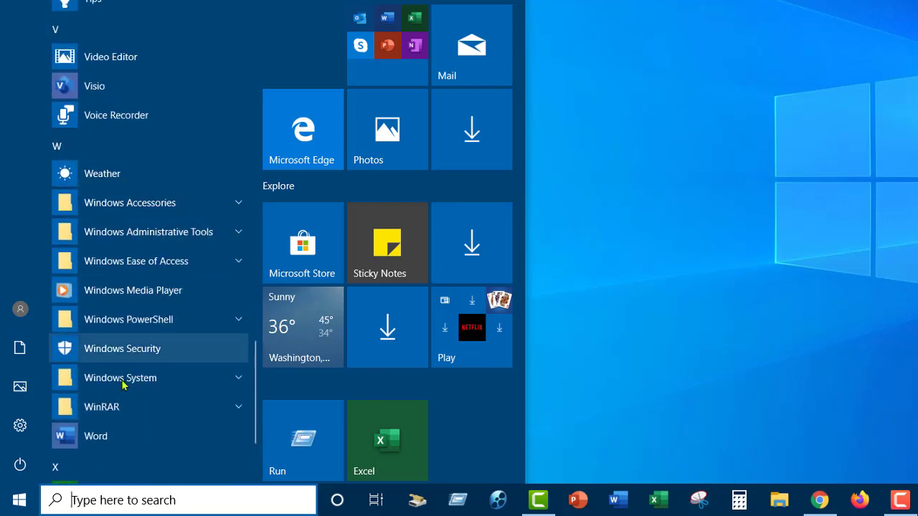
scroll(103, 444, down, 3)
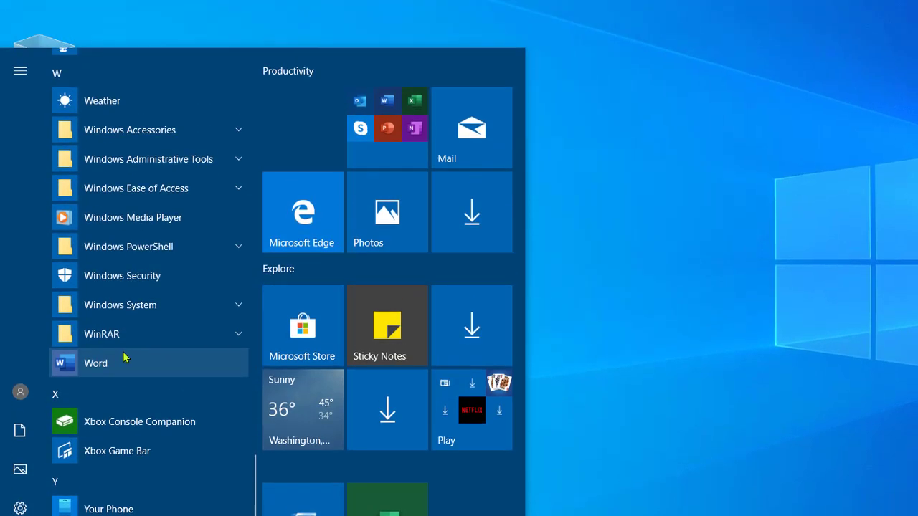
right_click(123, 387)
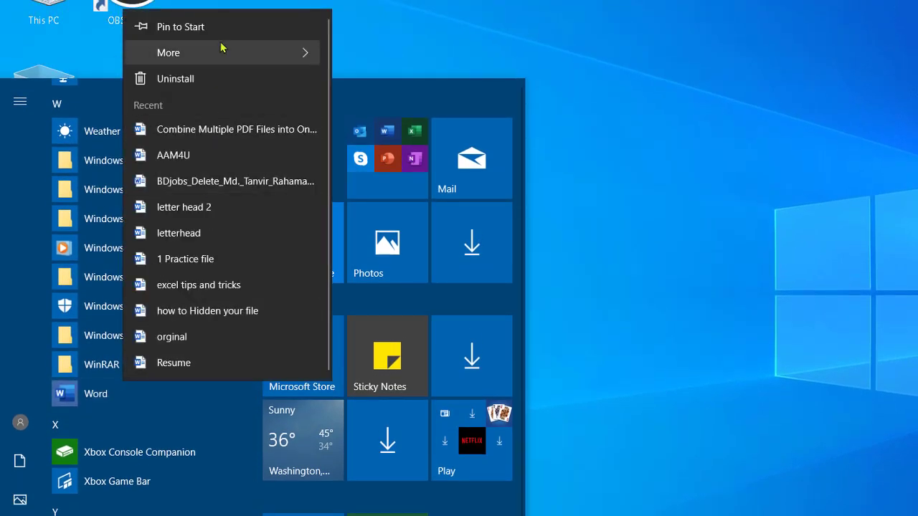
mouse_move(237, 51)
click(371, 109)
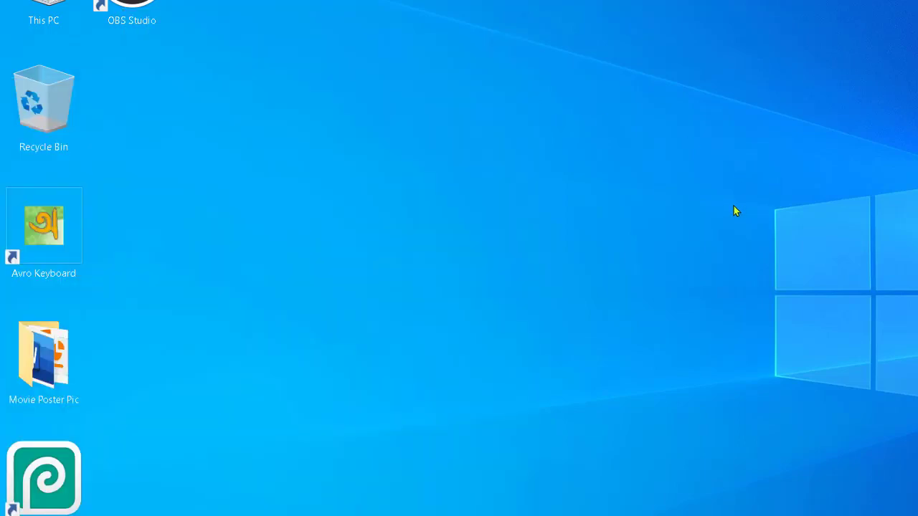
key(super+Up)
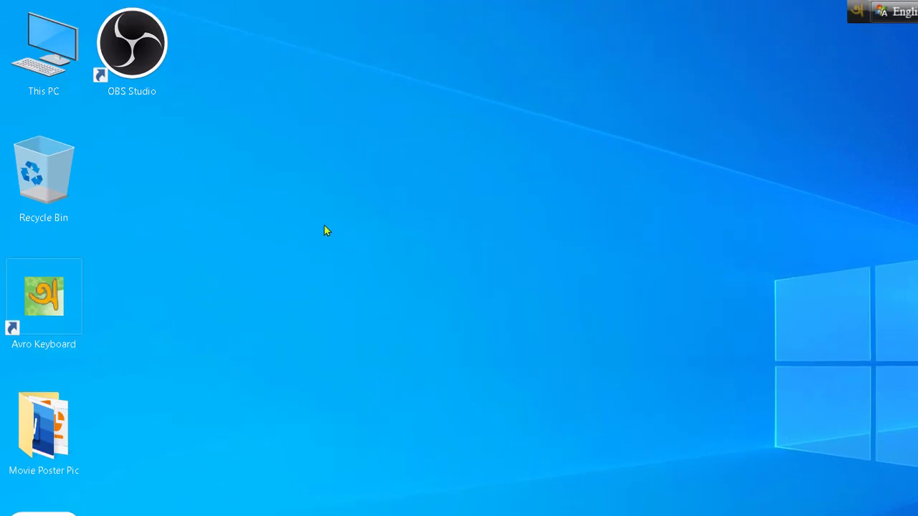
- Open the folder C:\ProgramData\Microsoft\Windows\Start Menu\Programs from This PC
double_click(60, 76)
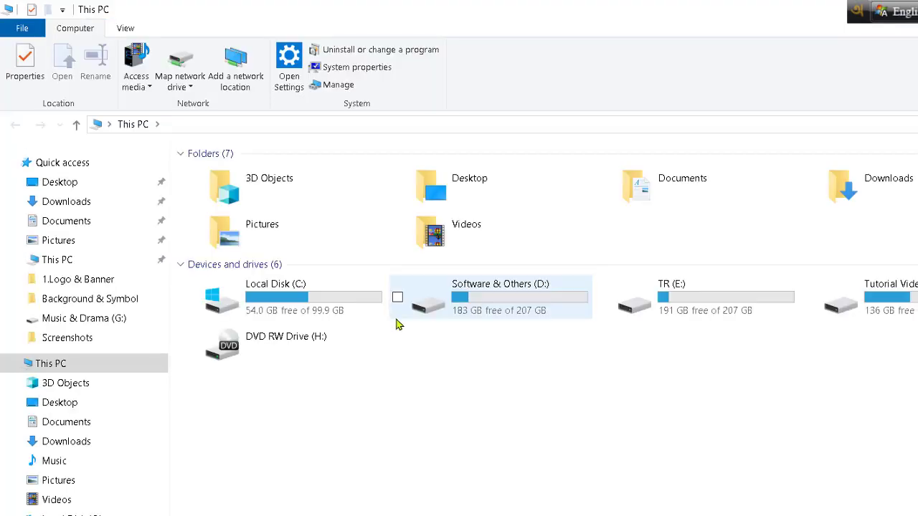
double_click(310, 296)
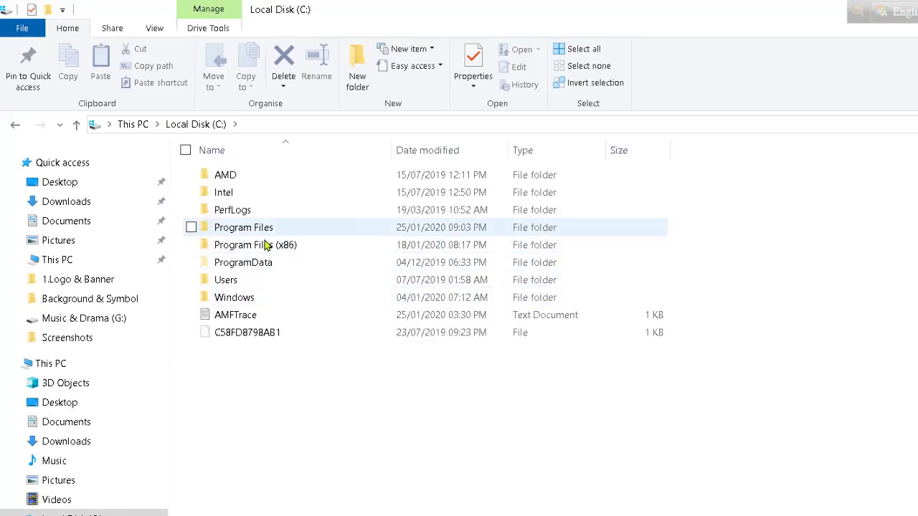
double_click(260, 264)
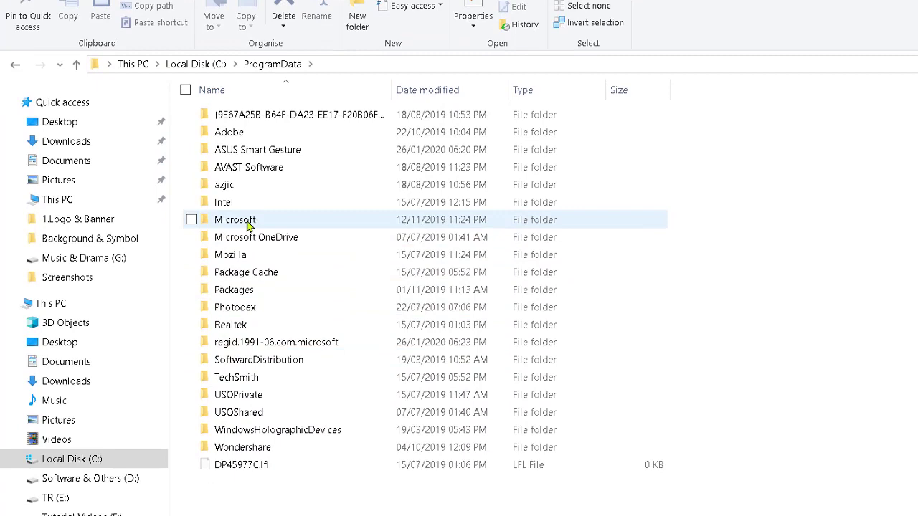
double_click(246, 223)
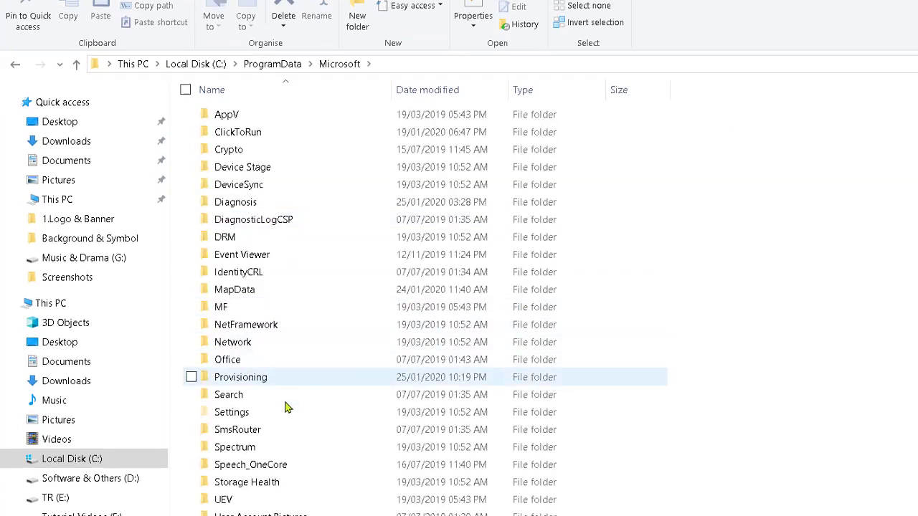
scroll(277, 466, down, 2)
double_click(276, 391)
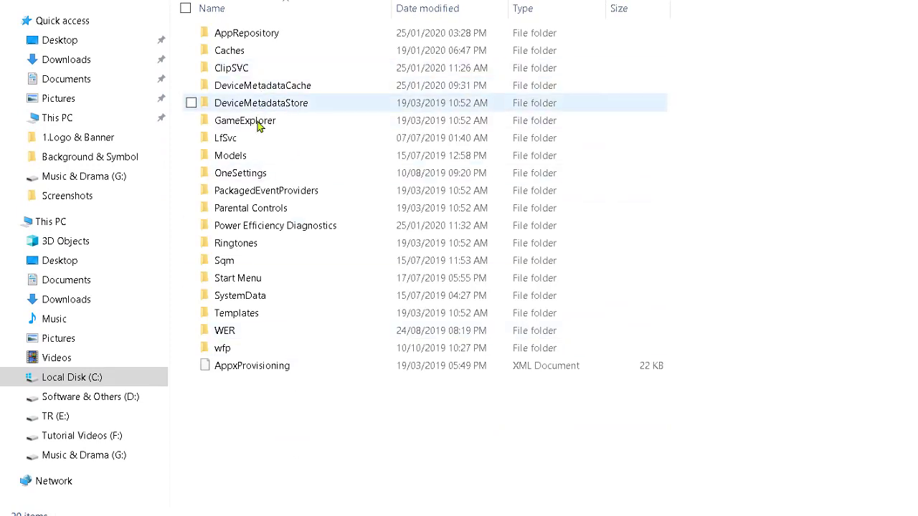
double_click(249, 285)
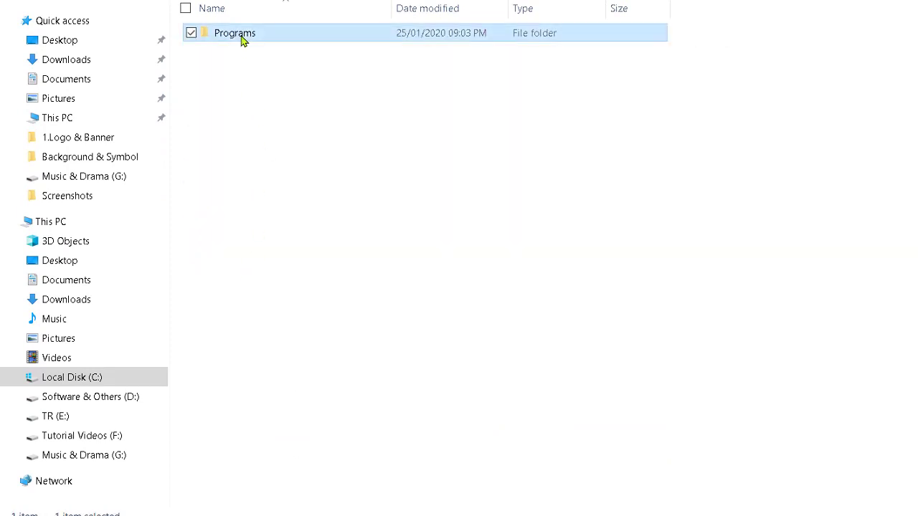
double_click(241, 37)
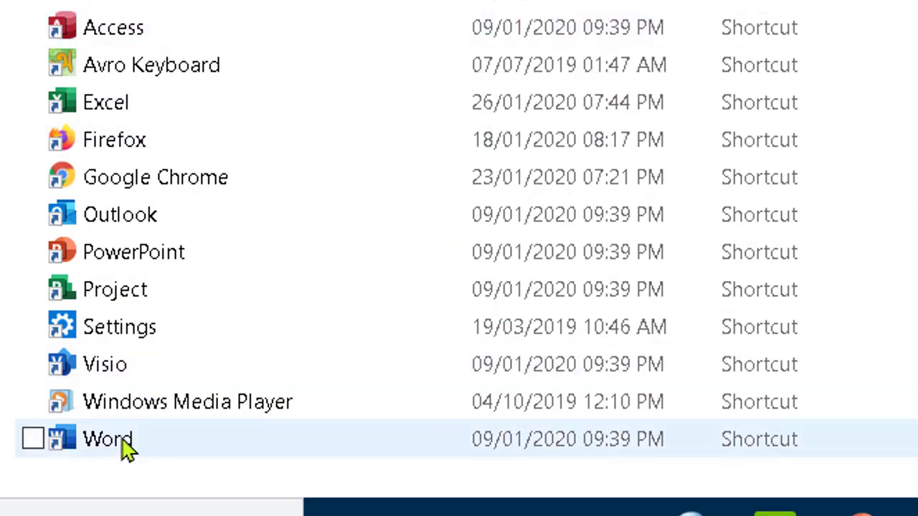
- Open the properties of the Windows Media Player shortcut, inspect its shortcut key setting and close the dialog without changes
click(178, 413)
right_click(178, 413)
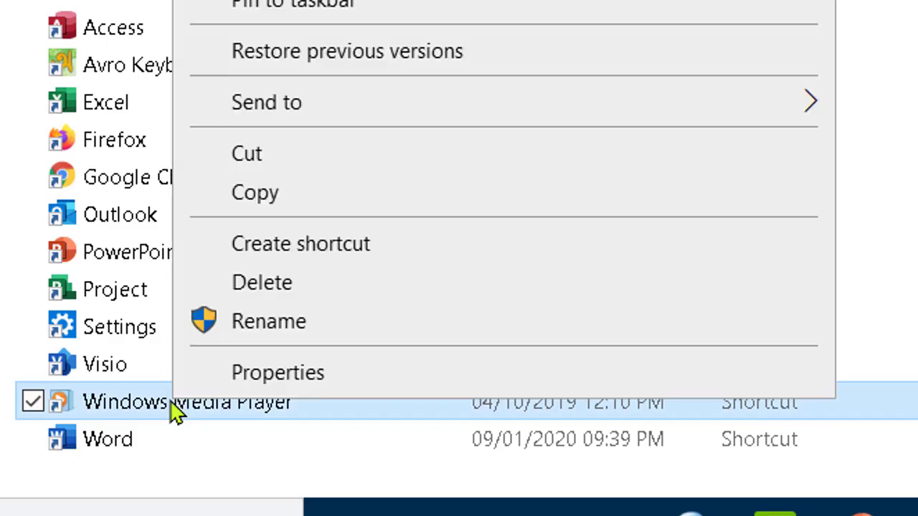
click(252, 375)
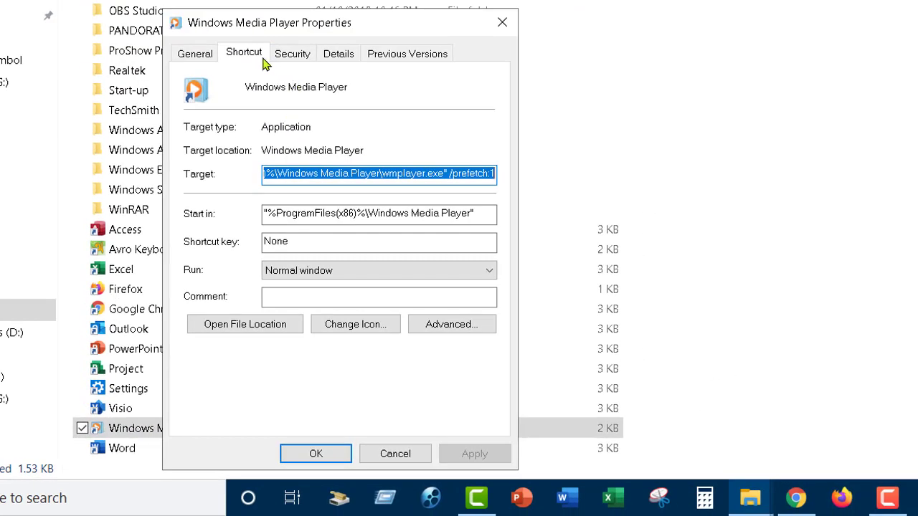
click(300, 248)
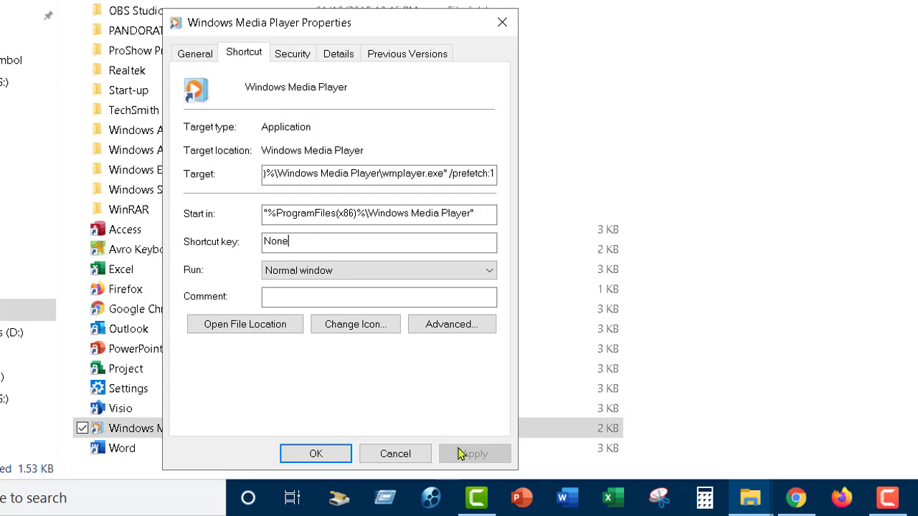
click(515, 30)
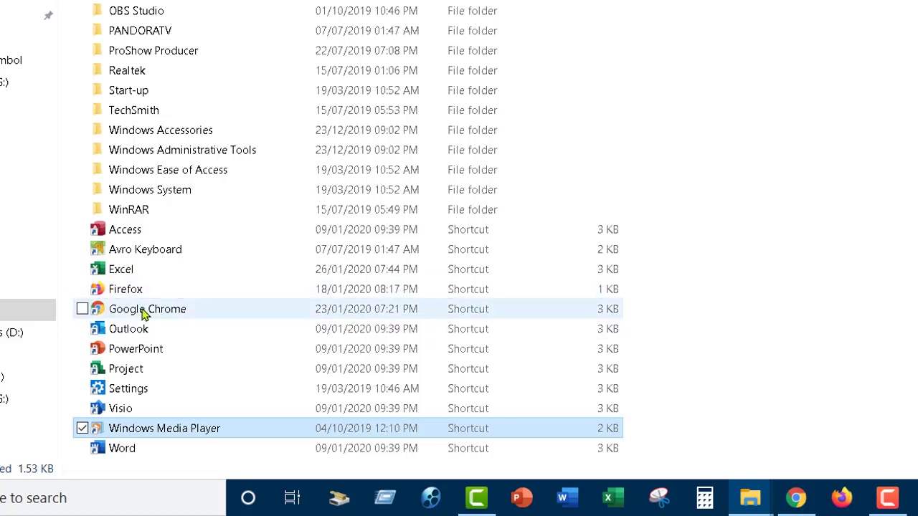
- Open the properties of the Google Chrome shortcut in the Programs folder and move the dialog clear for viewing
click(143, 315)
right_click(143, 315)
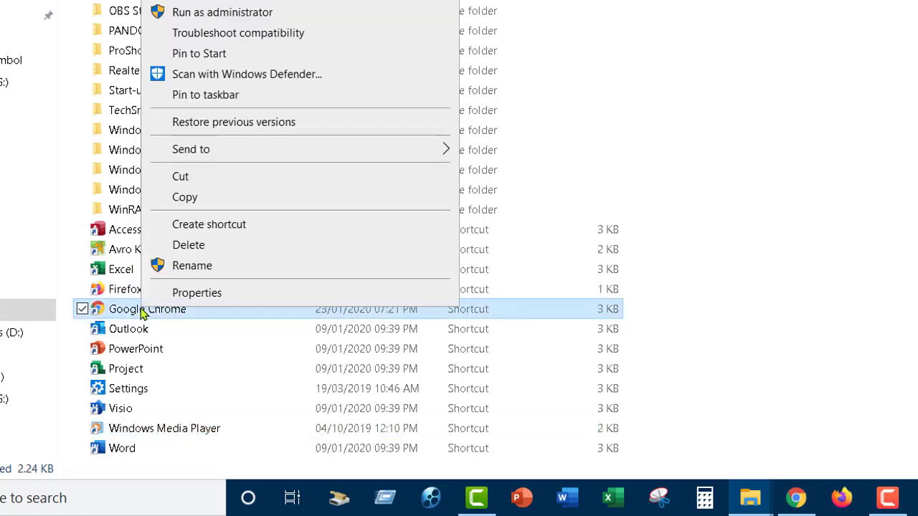
click(191, 293)
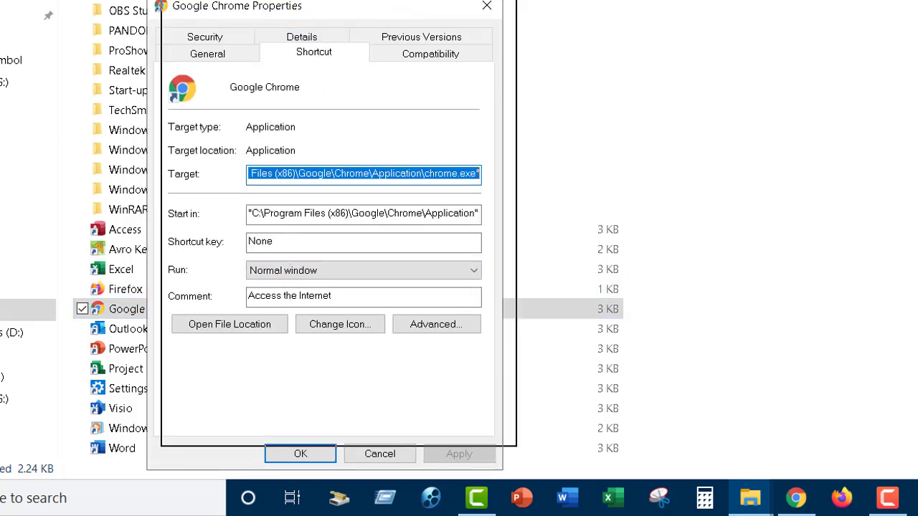
drag(384, 21, 401, 0)
- Set the Google Chrome shortcut's shortcut key to Ctrl + Alt + G, apply it with administrator permission and close the properties
click(289, 213)
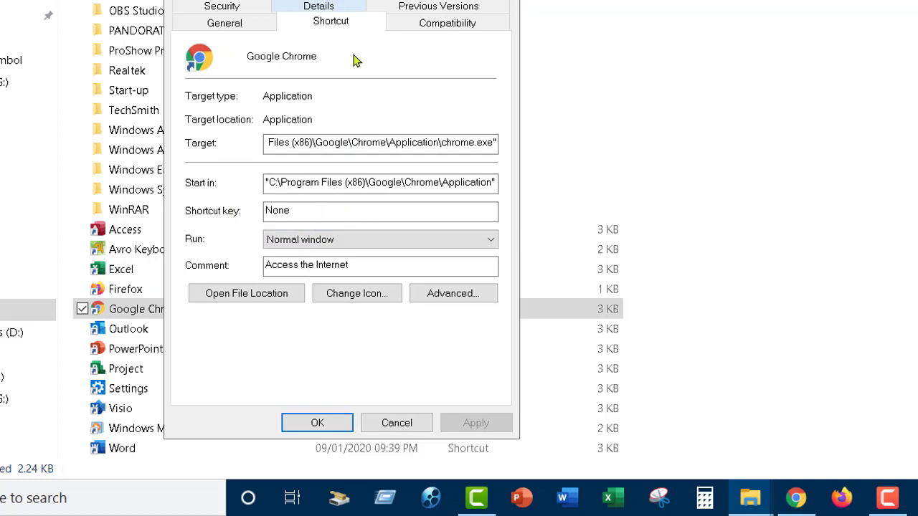
key(ctrl+alt)
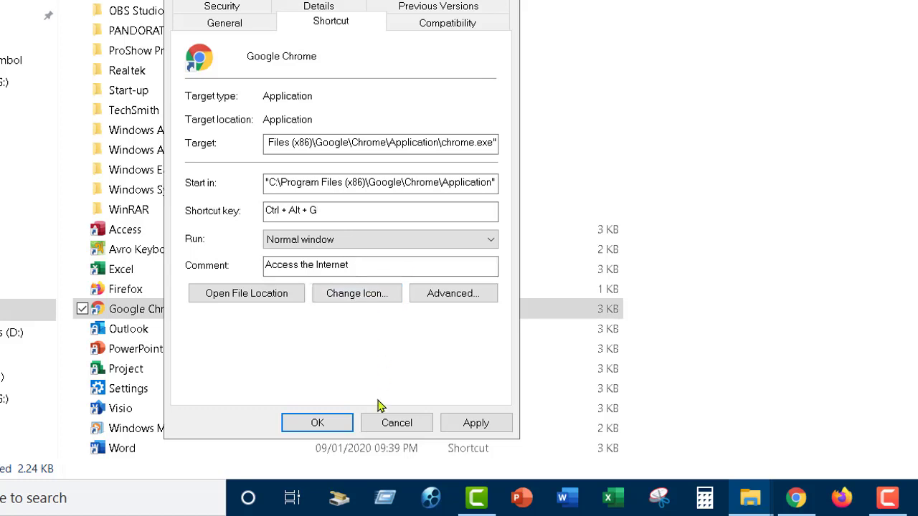
click(490, 430)
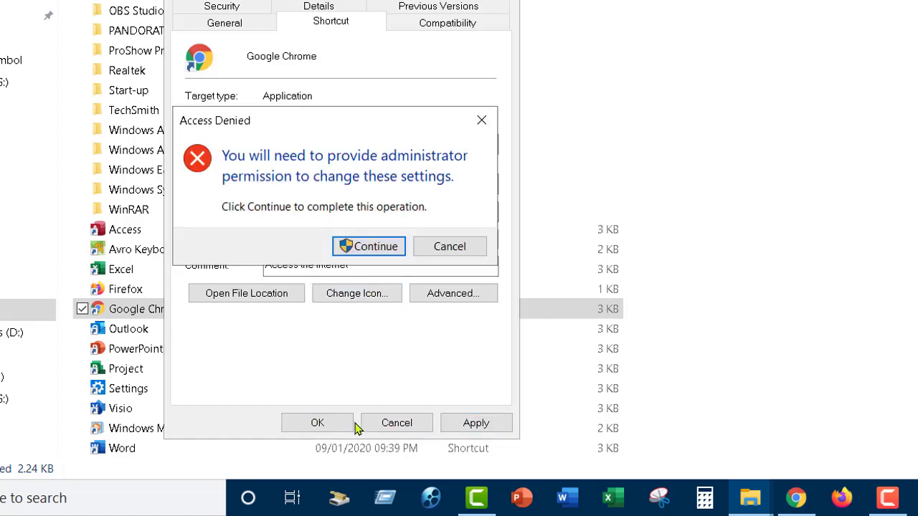
click(369, 246)
click(301, 424)
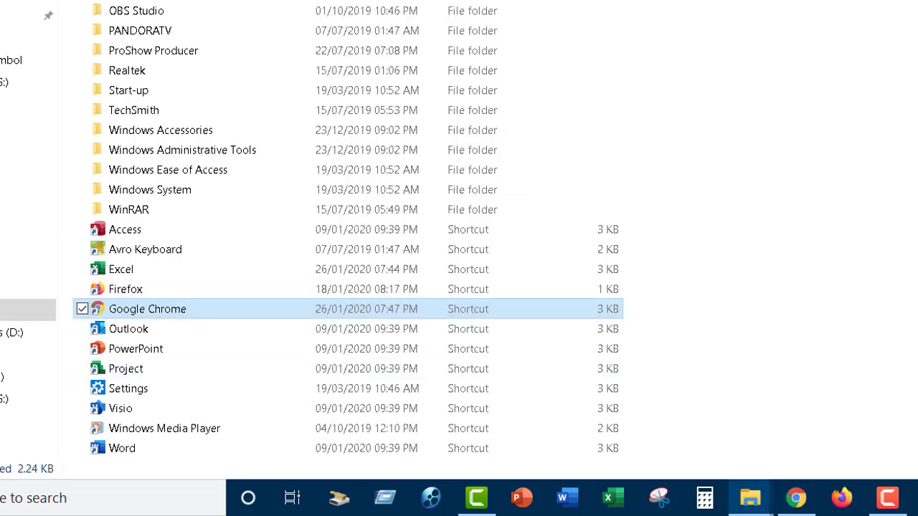
- Test the Ctrl + Alt + G shortcut key by launching Google Chrome from the desktop, and return to the Programs folder
click(122, 449)
key(super+d)
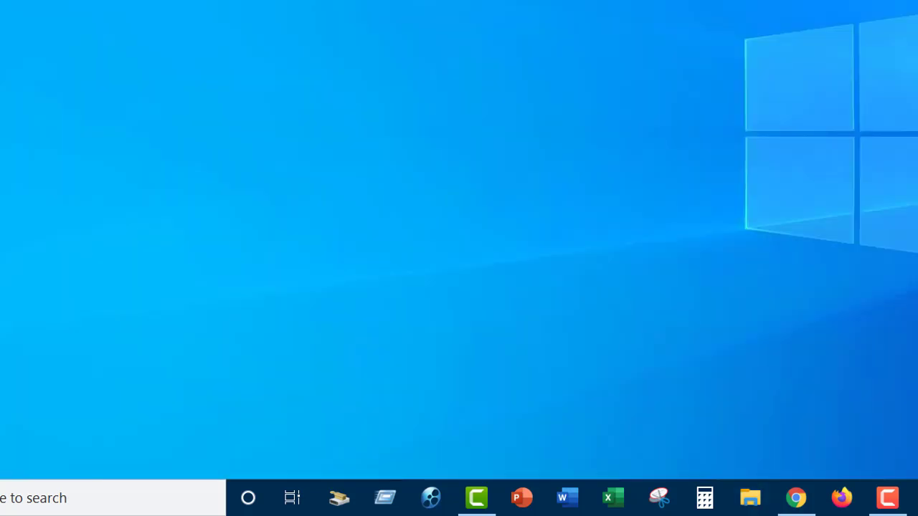
right_click(497, 3)
click(549, 57)
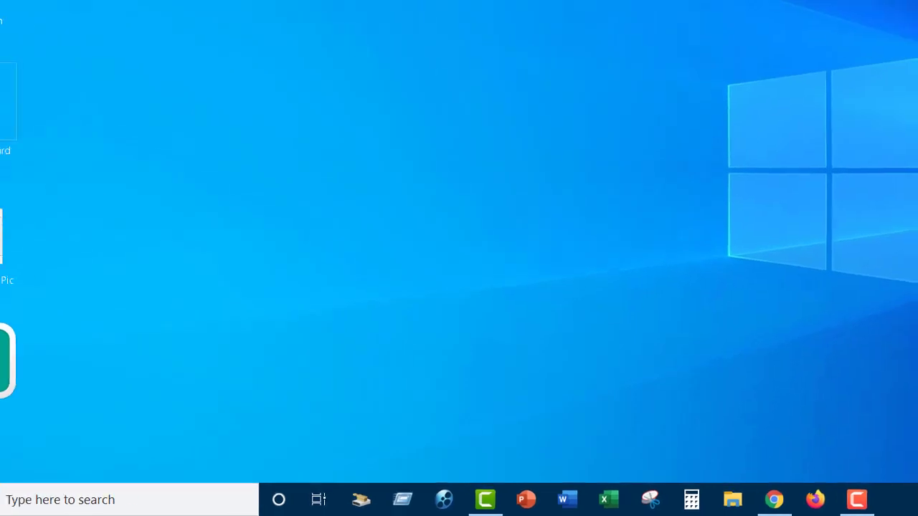
click(752, 502)
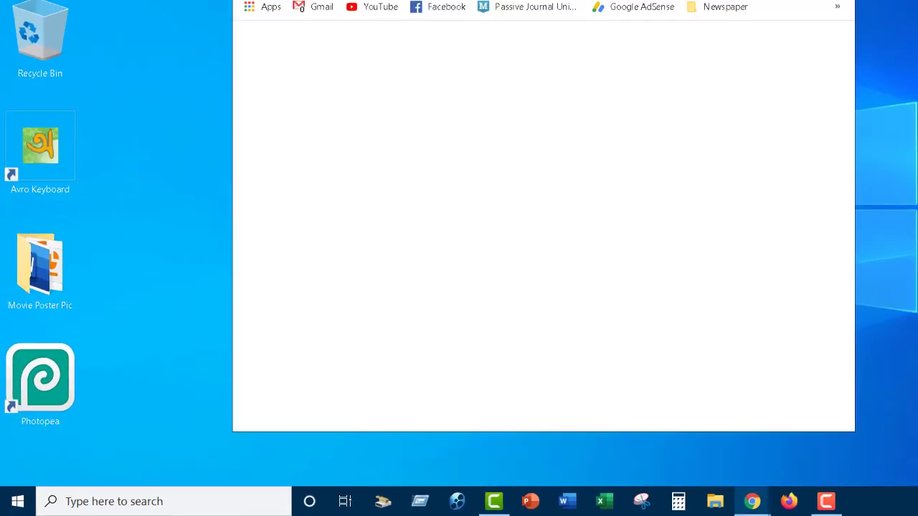
key(alt+Tab)
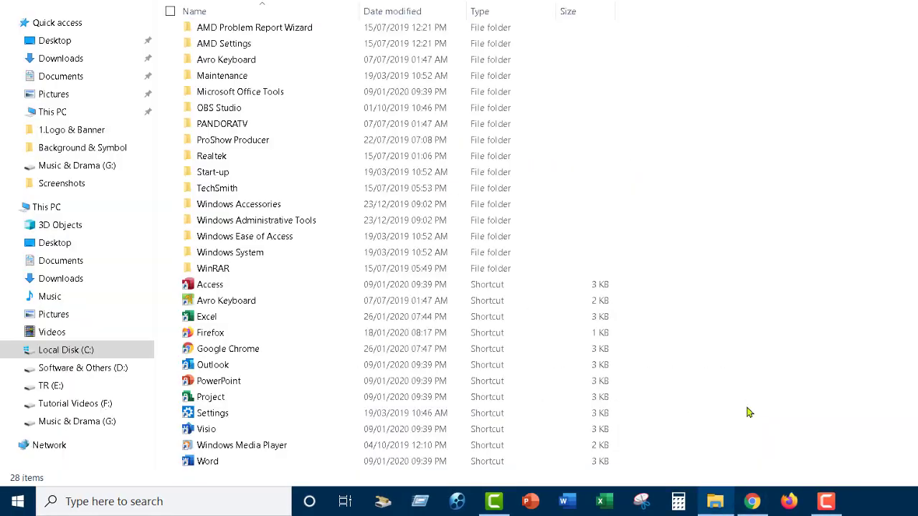